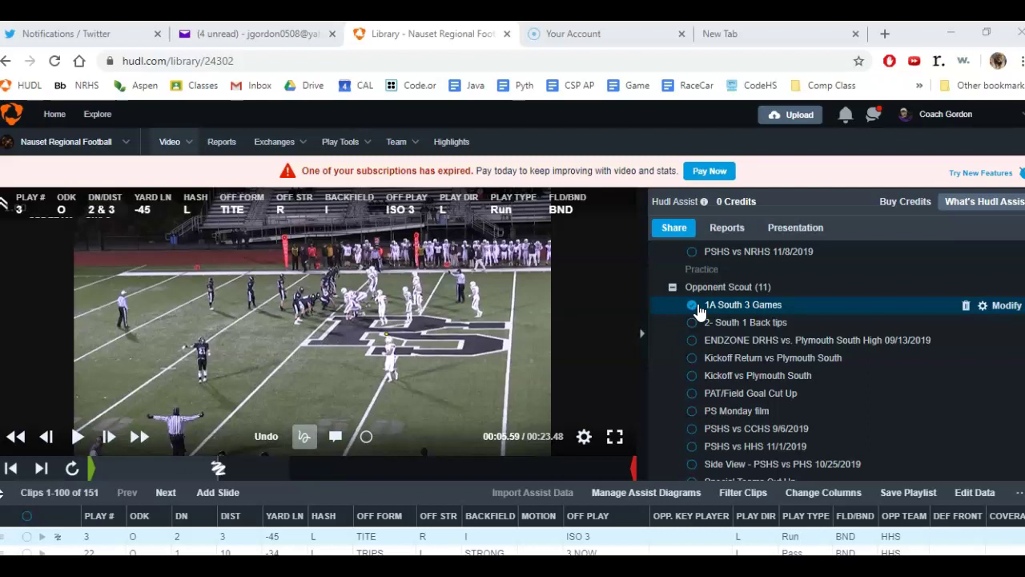
- Select the "1A South 3 Games" playlist under Opponent Scout and export its play data to Excel
click(695, 307)
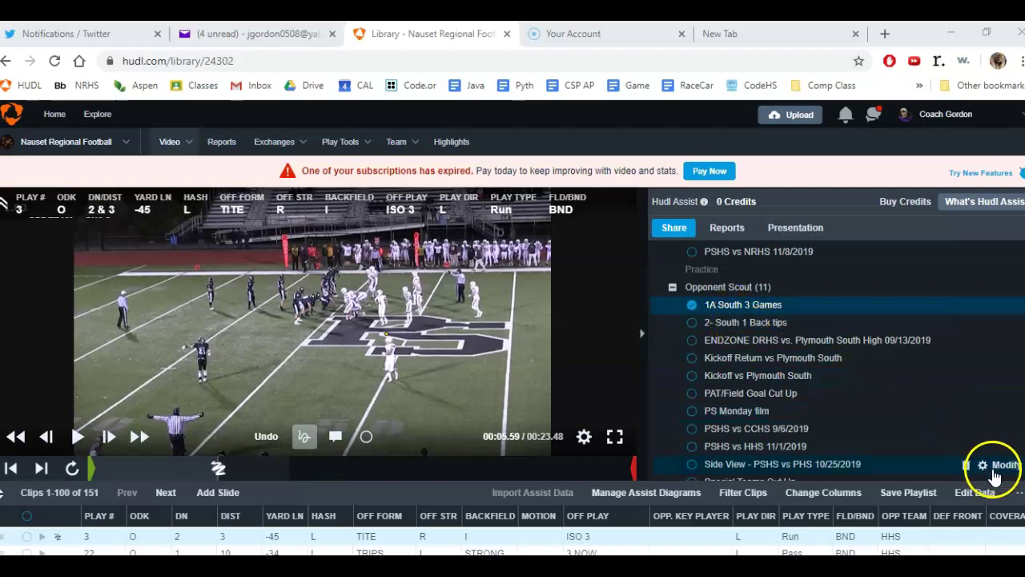
click(1011, 494)
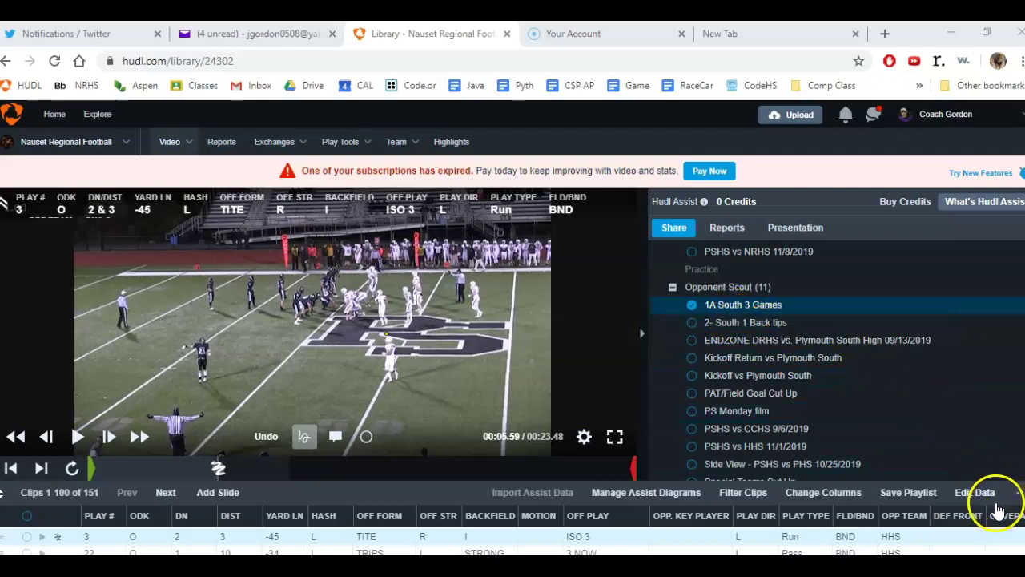
click(1020, 490)
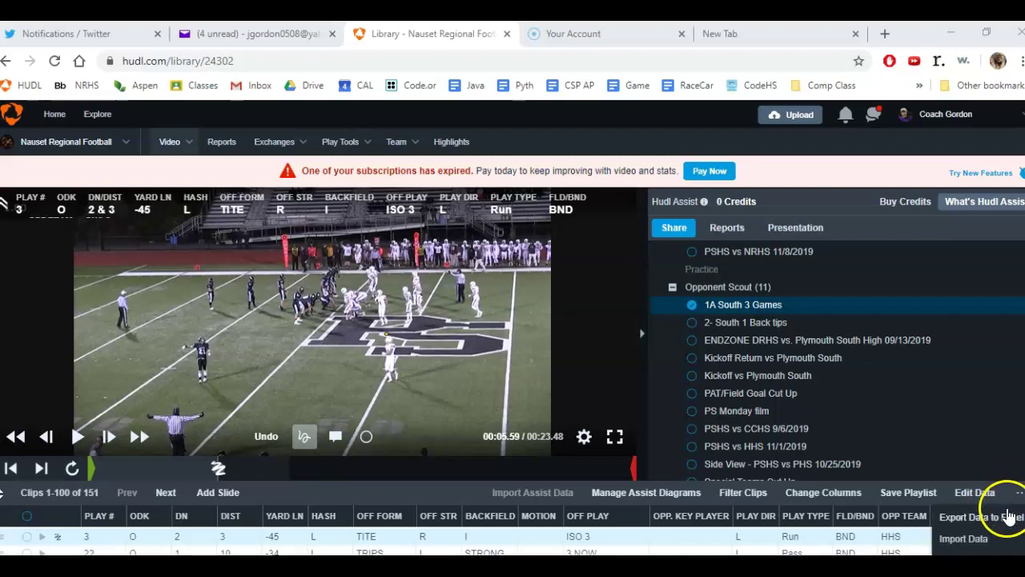
click(1007, 516)
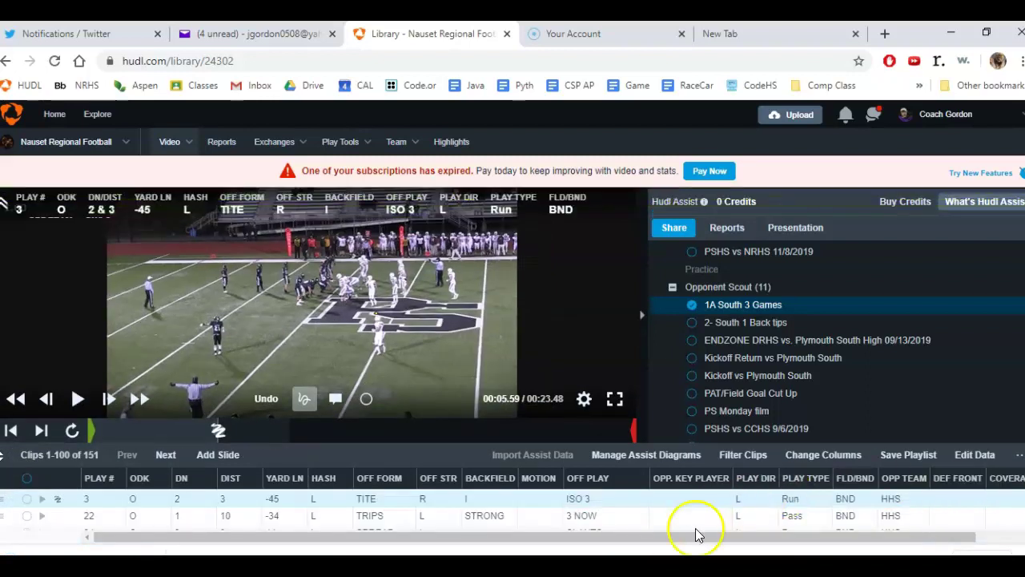
- Switch to the Plymouth South Data workbook in Excel and examine the formations, plays and highlighted OFF PLAY cells on the Order sheet
click(574, 565)
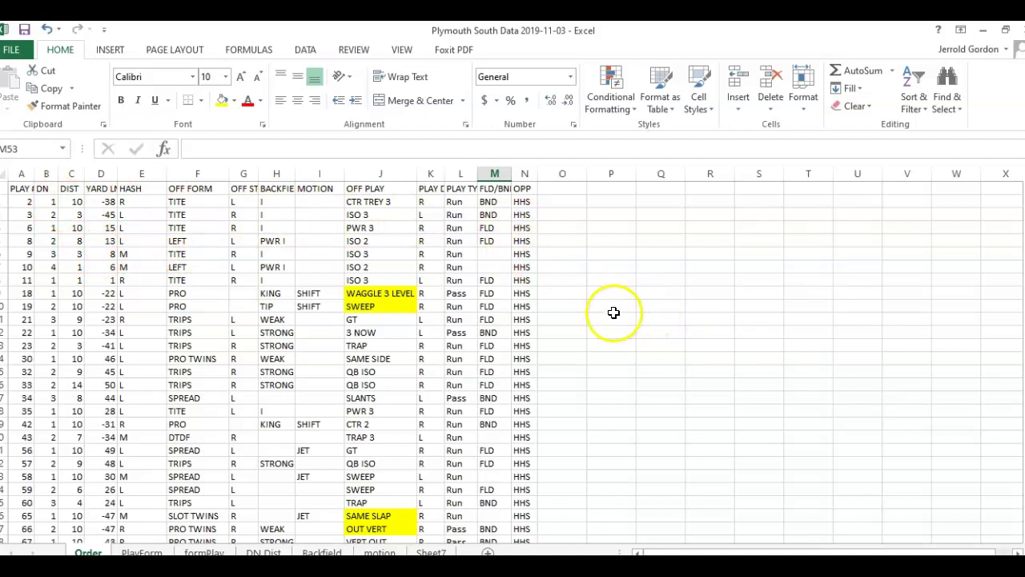
scroll(625, 304, down, 5)
scroll(634, 313, down, 5)
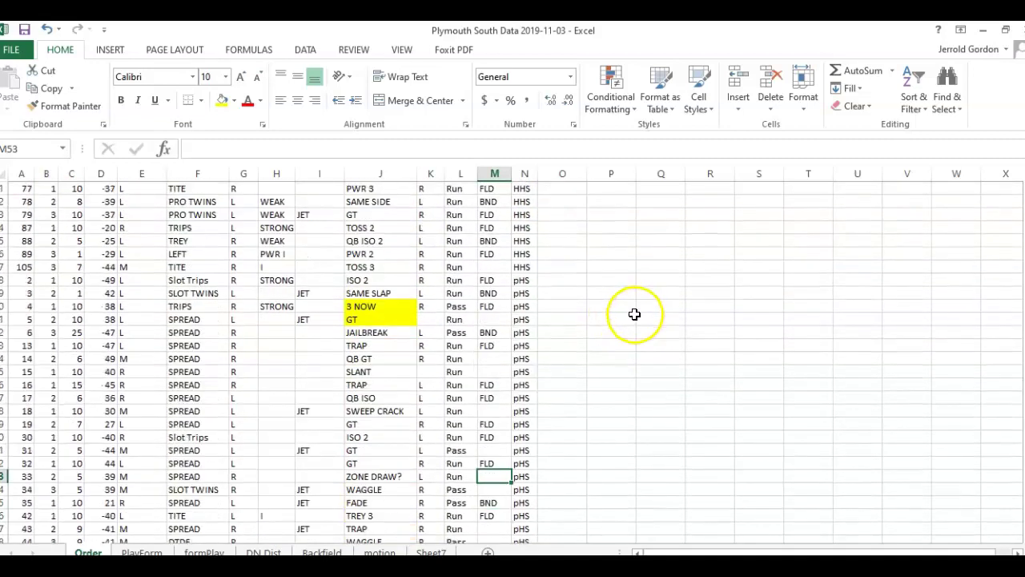
scroll(681, 337, down, 12)
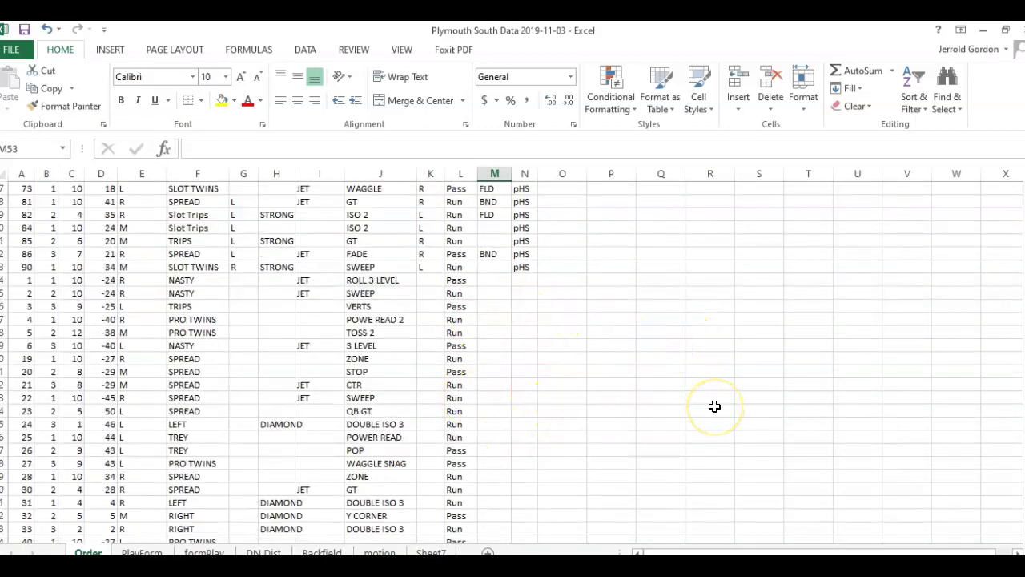
scroll(714, 406, up, 15)
scroll(715, 406, up, 7)
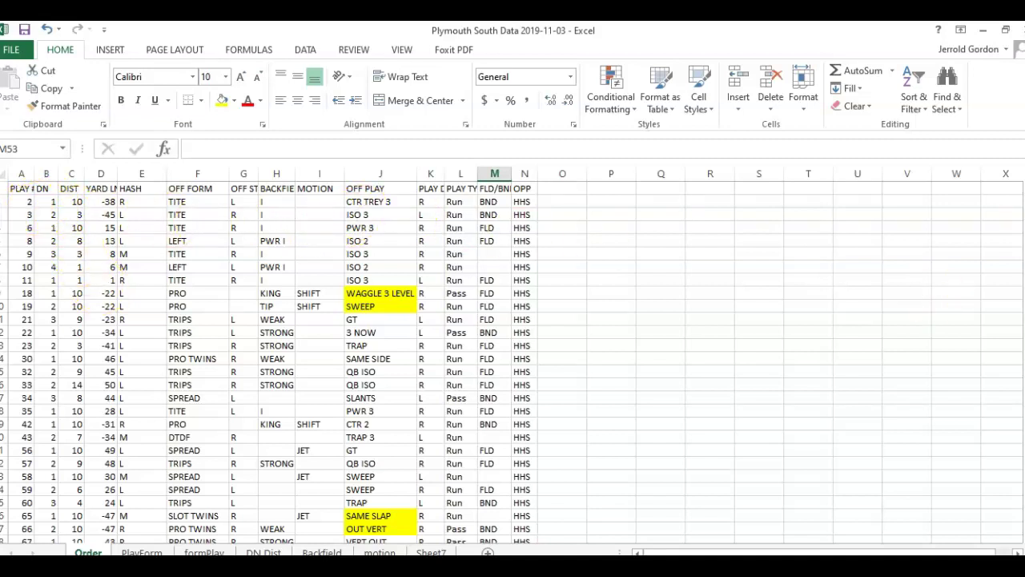
scroll(512, 361, down, 7)
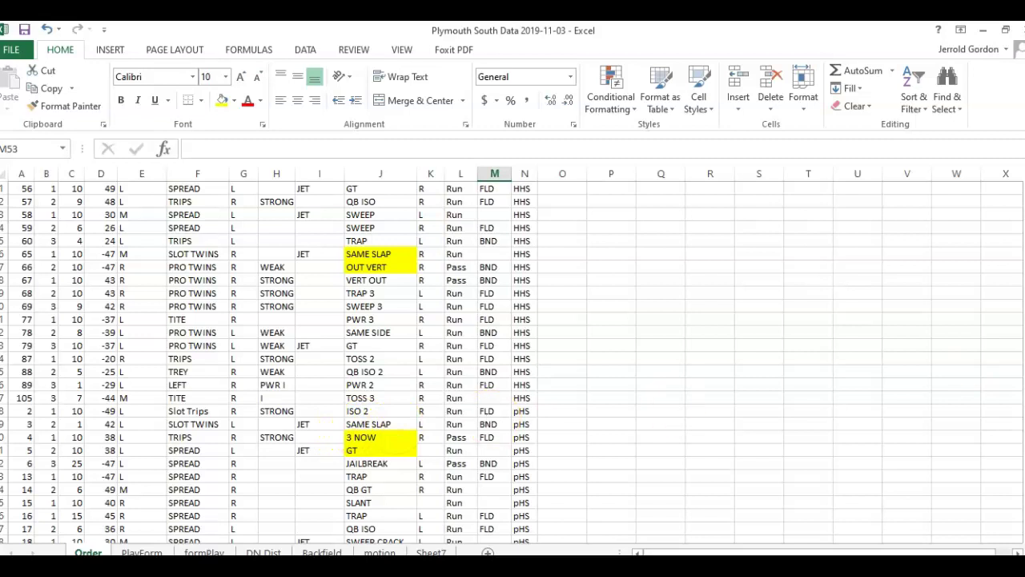
scroll(512, 360, down, 12)
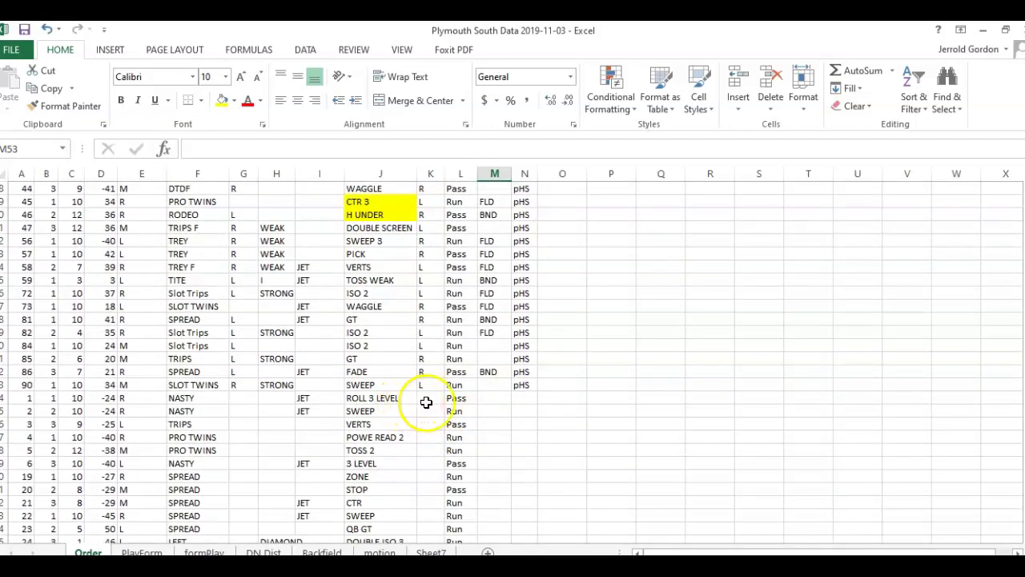
scroll(513, 360, up, 18)
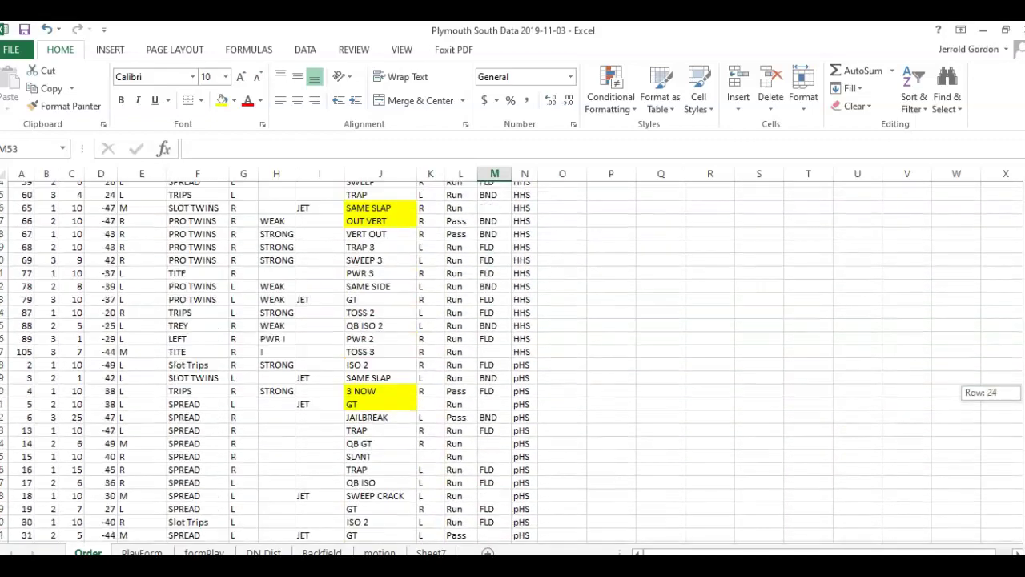
scroll(513, 361, up, 2)
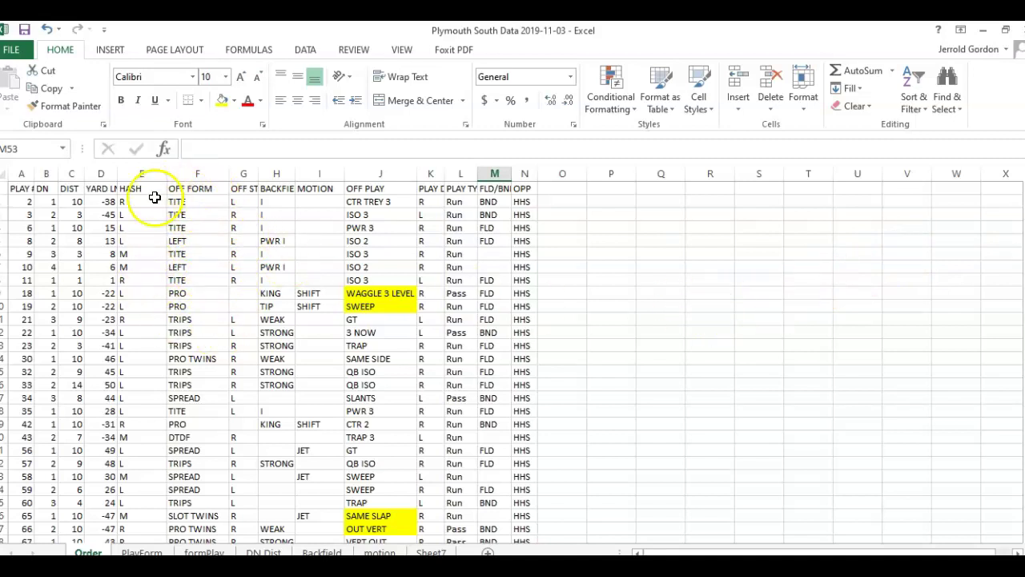
scroll(959, 341, down, 8)
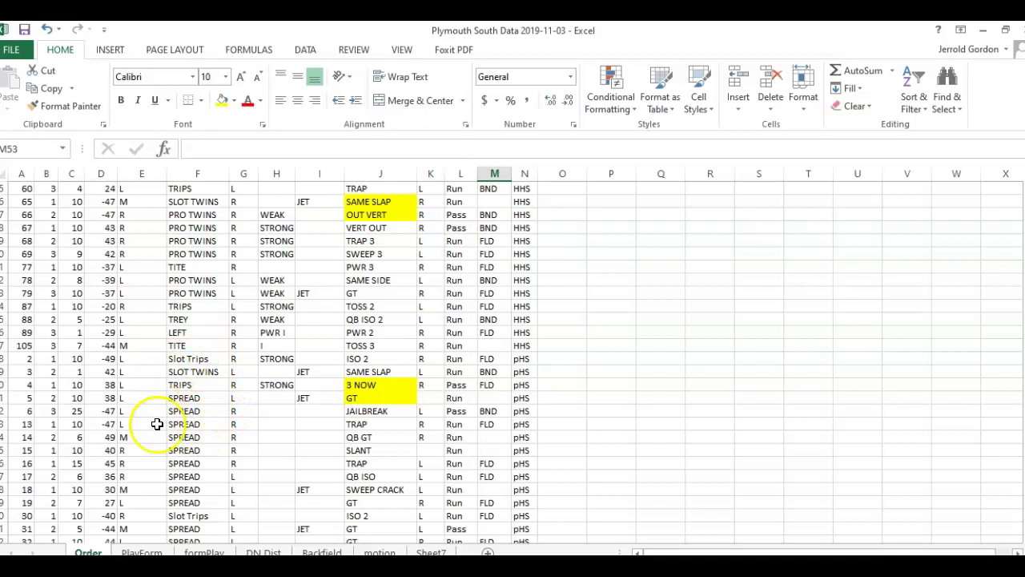
scroll(205, 423, down, 11)
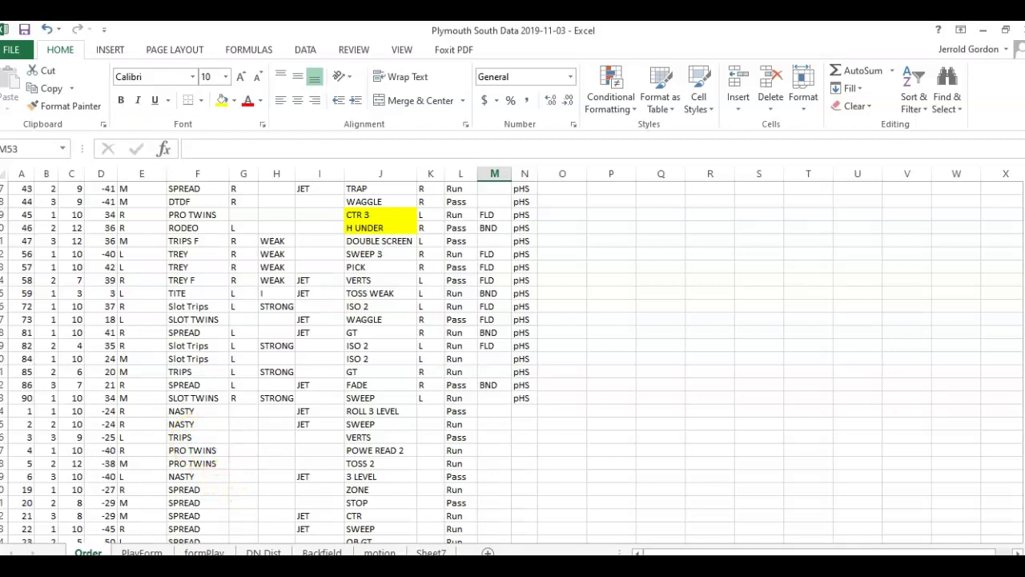
drag(1023, 376, 1023, 365)
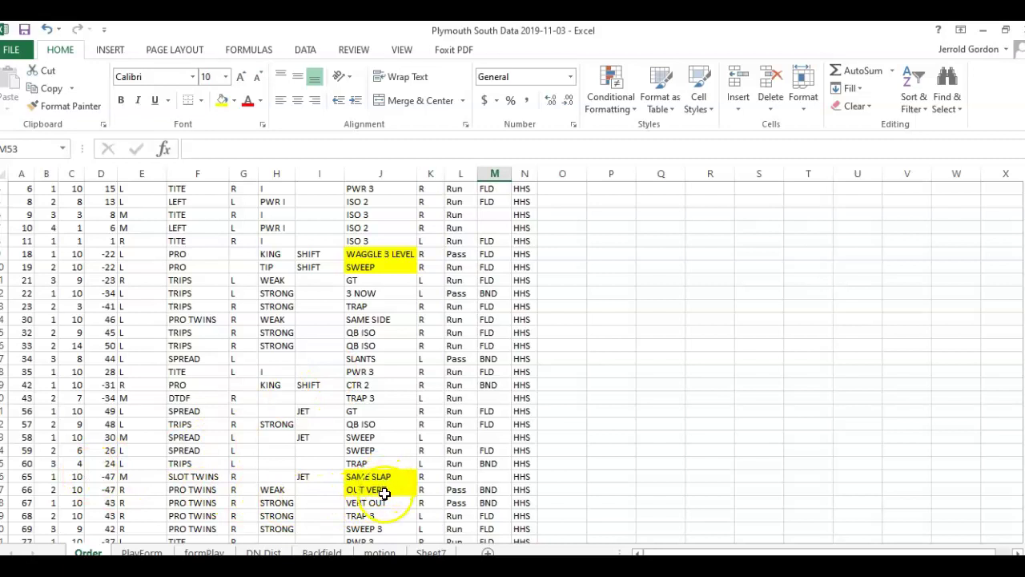
drag(1022, 233, 1022, 246)
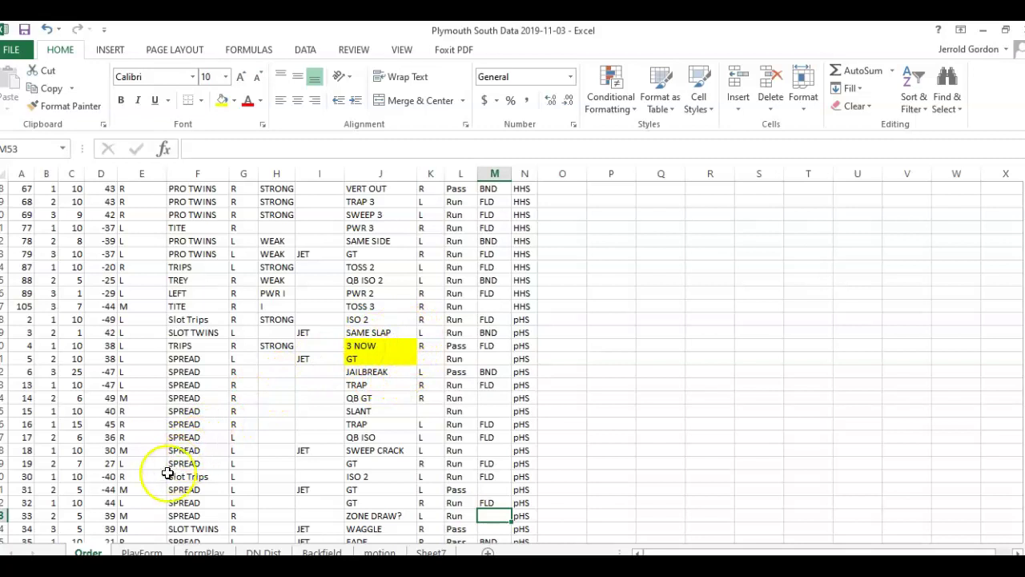
- Custom-sort the PlayForm sheet by OFF PLAY A to Z, PLAY TYPE Z to A, and OFF FORM A to Z
click(142, 552)
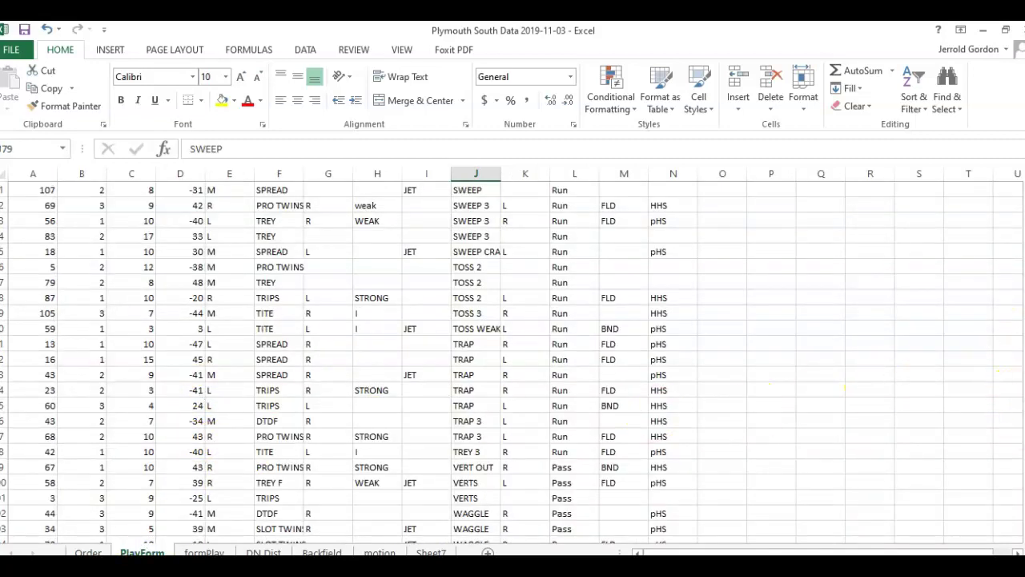
drag(1021, 429, 1021, 183)
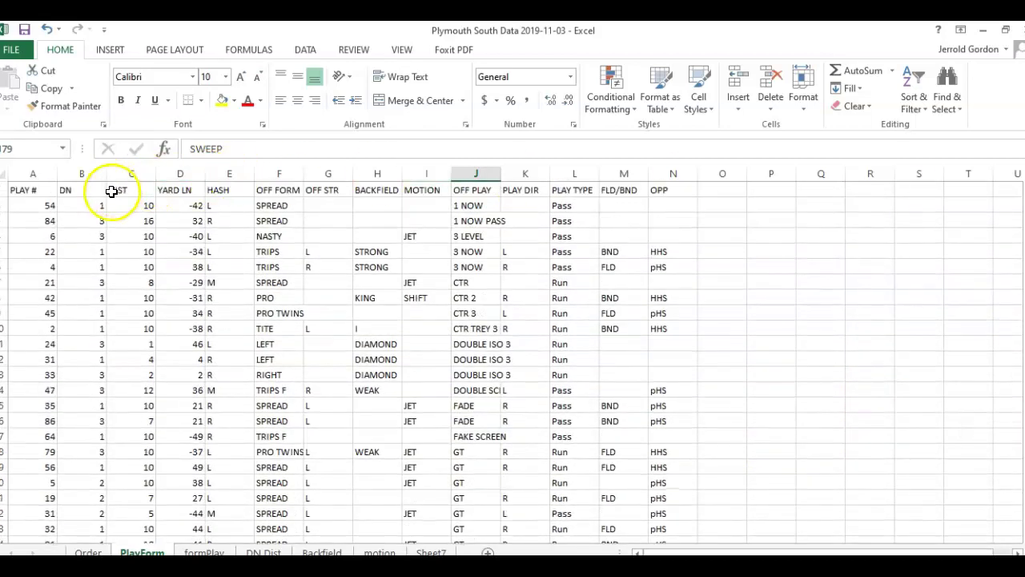
click(42, 207)
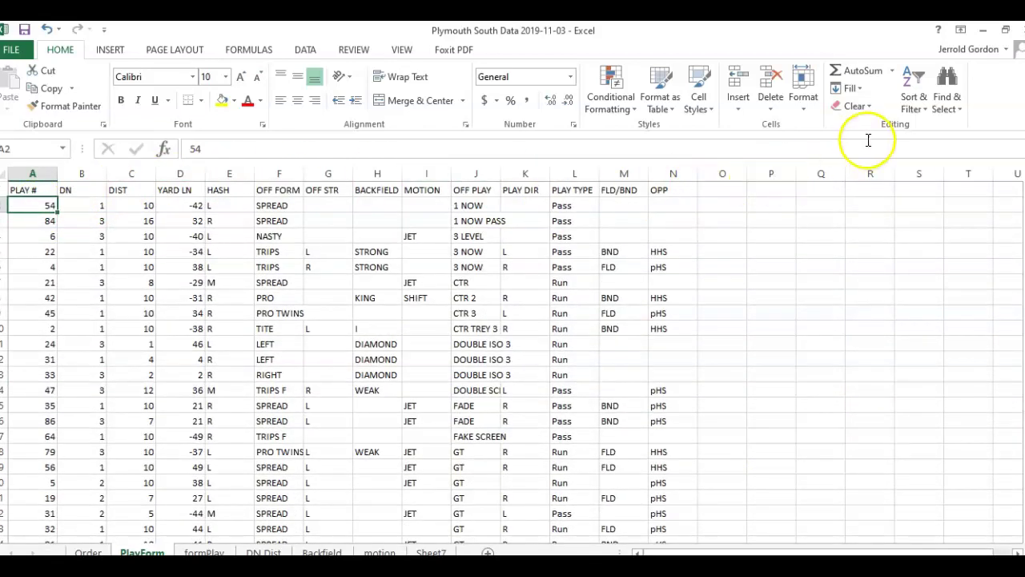
click(912, 108)
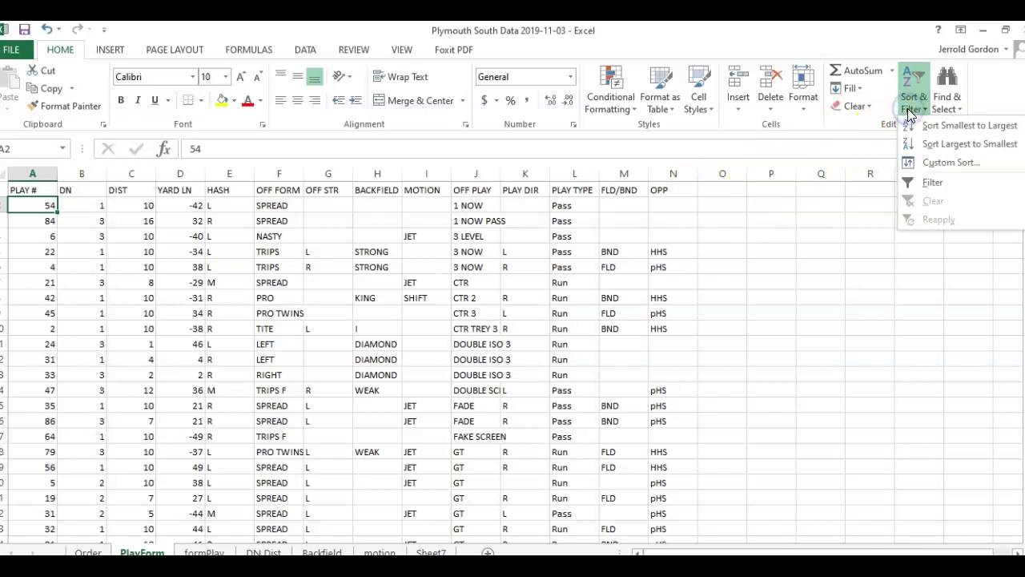
click(934, 163)
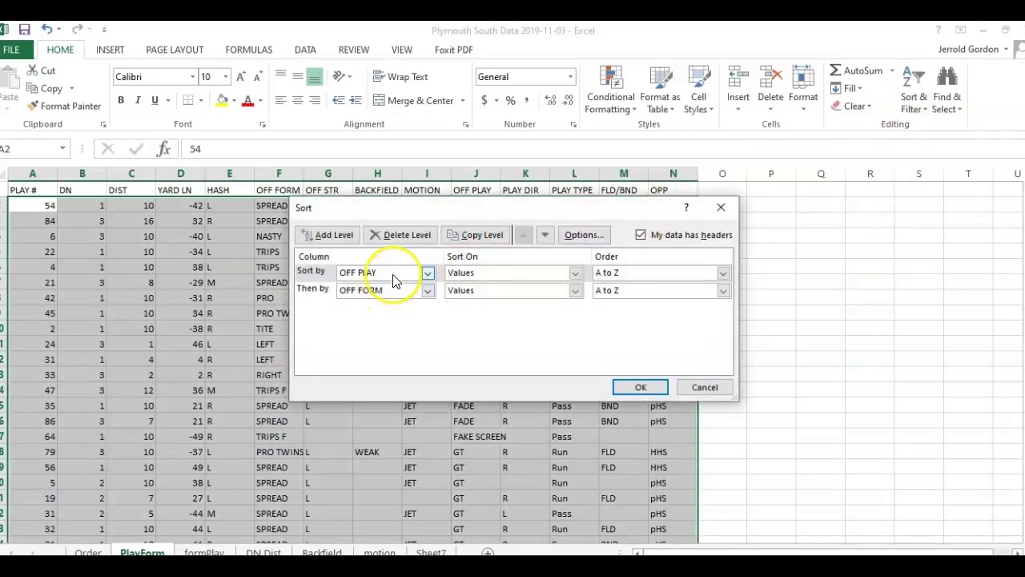
click(332, 235)
click(428, 292)
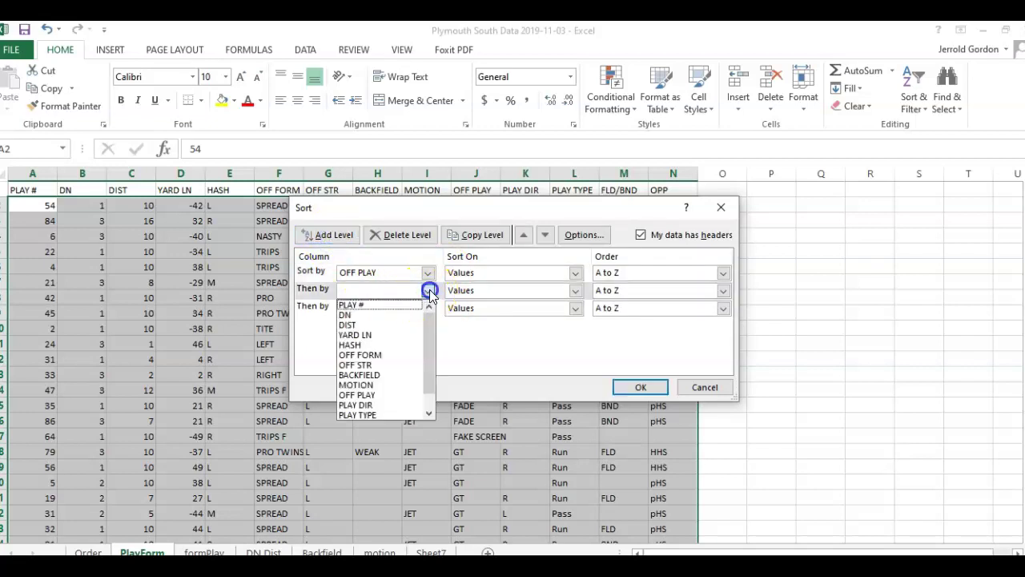
drag(431, 331, 434, 342)
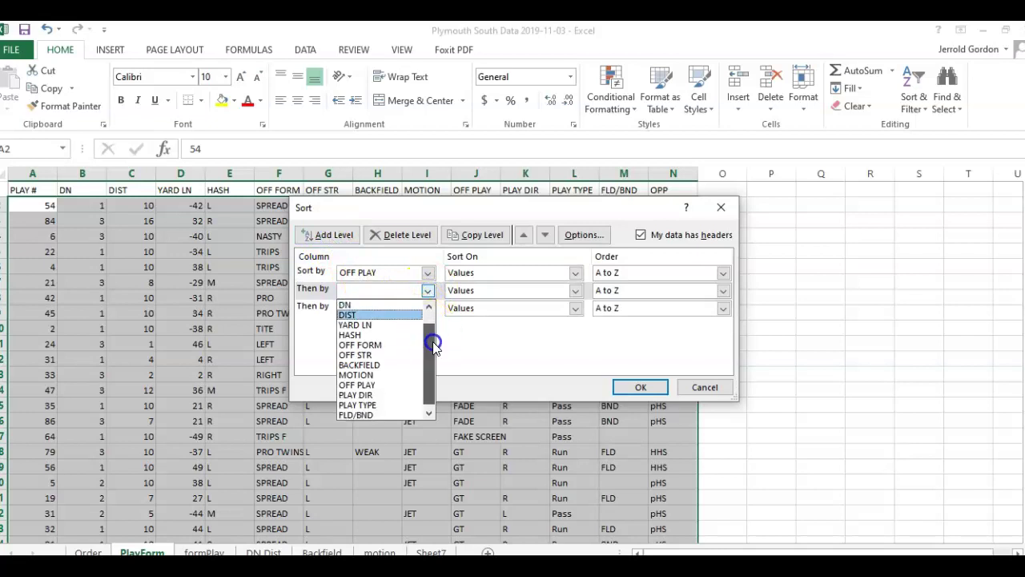
click(388, 404)
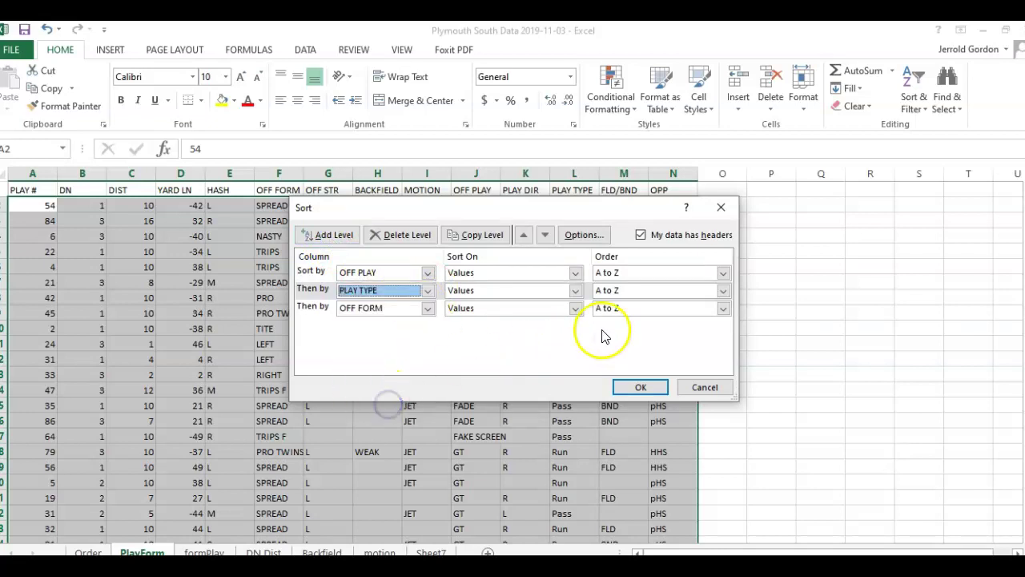
click(626, 299)
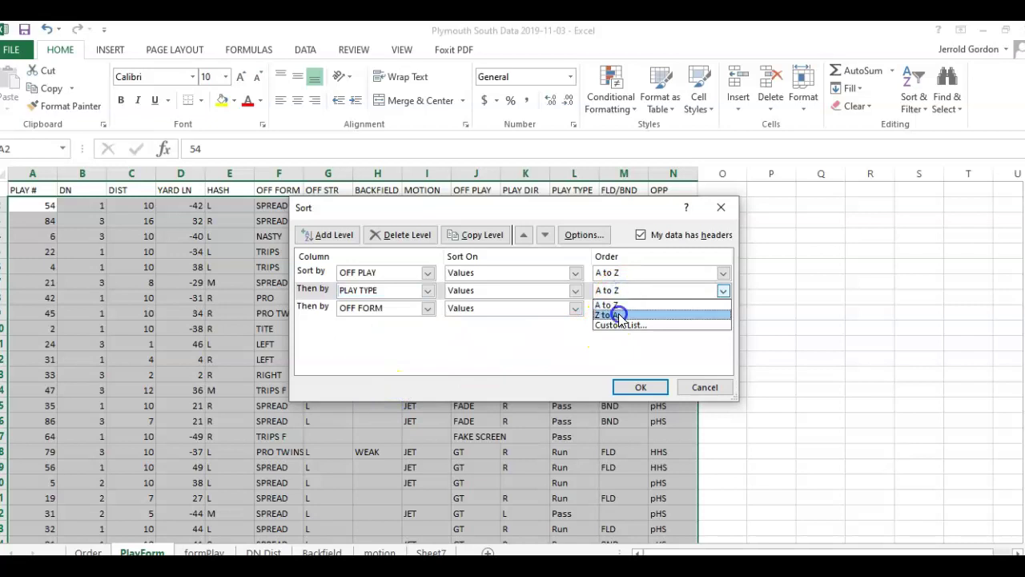
click(613, 312)
click(638, 389)
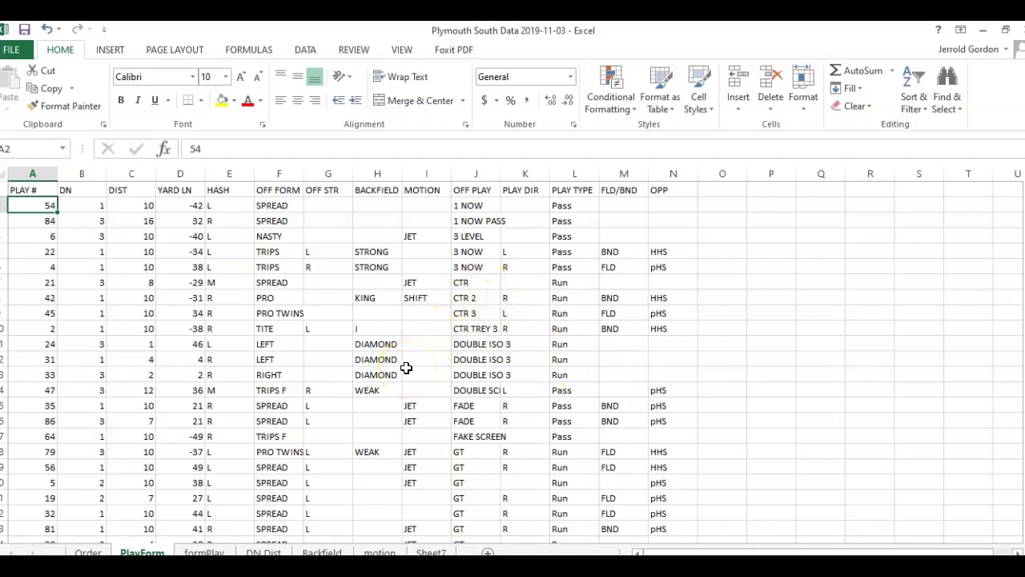
- Move the PLAY TYPE sort level above OFF PLAY and re-sort the PlayForm data
scroll(406, 368, down, 2)
scroll(407, 369, up, 2)
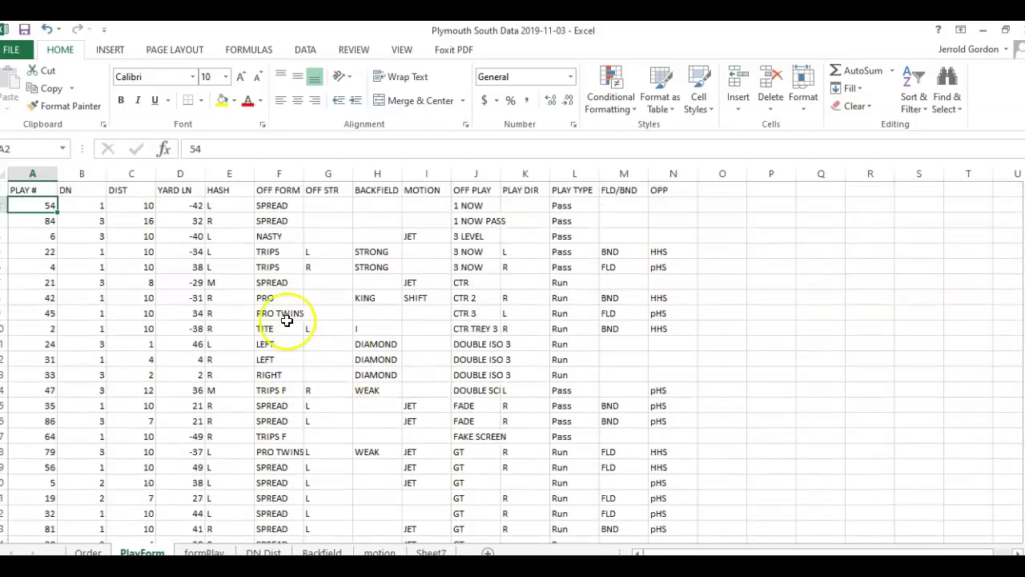
click(913, 102)
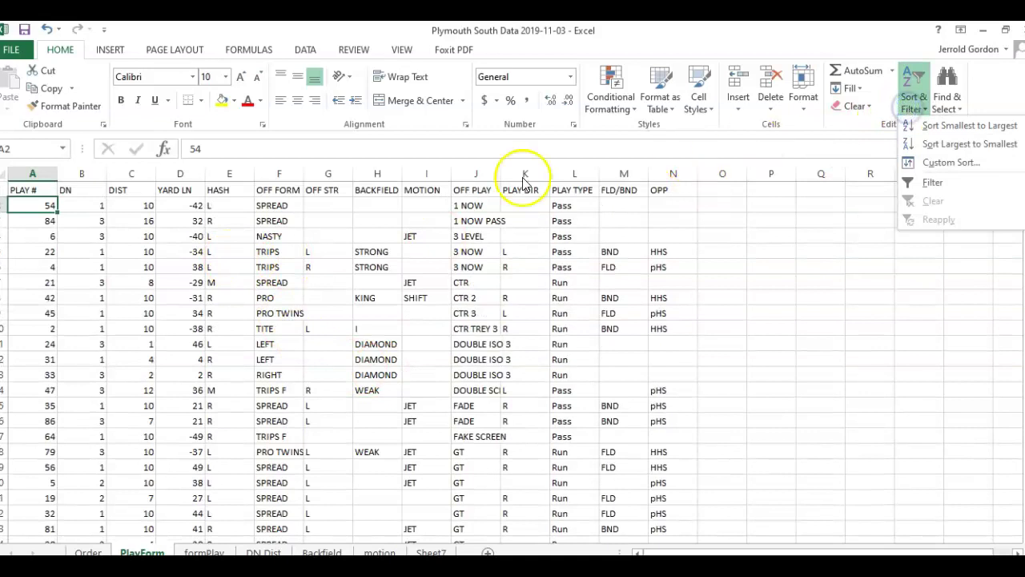
click(953, 163)
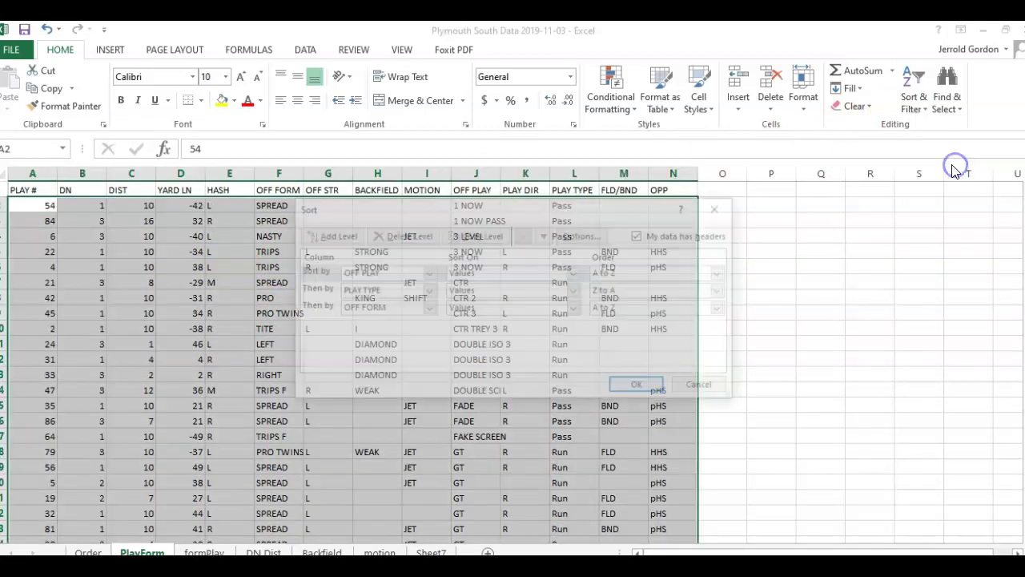
click(328, 293)
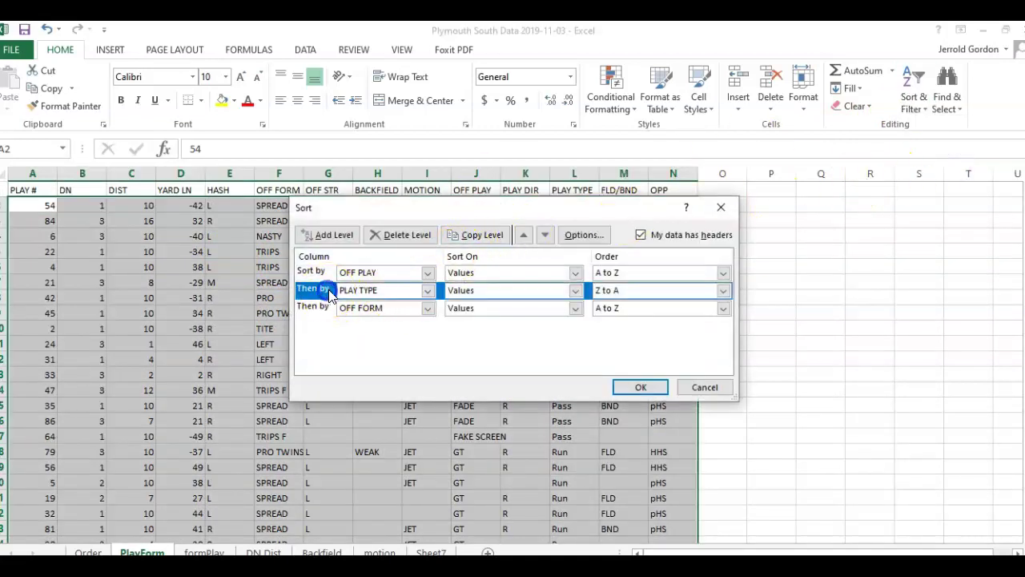
click(526, 235)
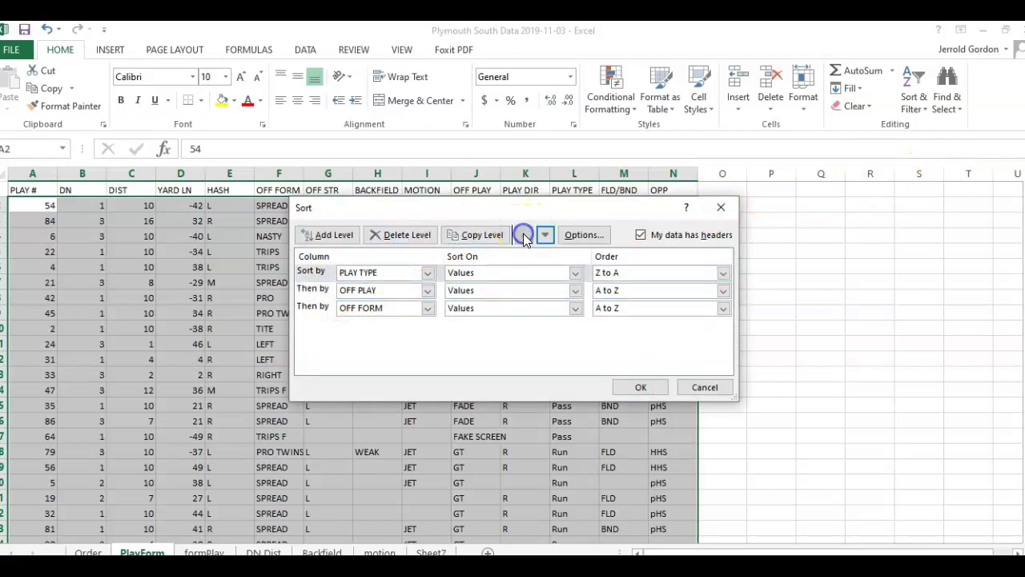
click(641, 387)
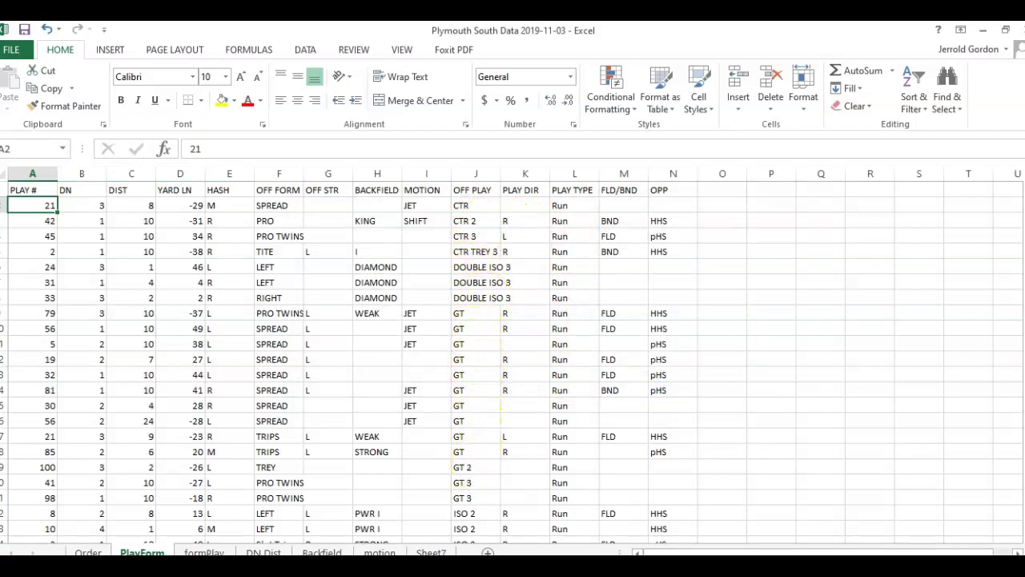
- Look through the re-sorted run plays on the PlayForm sheet and open the formPlay sheet
scroll(385, 280, down, 4)
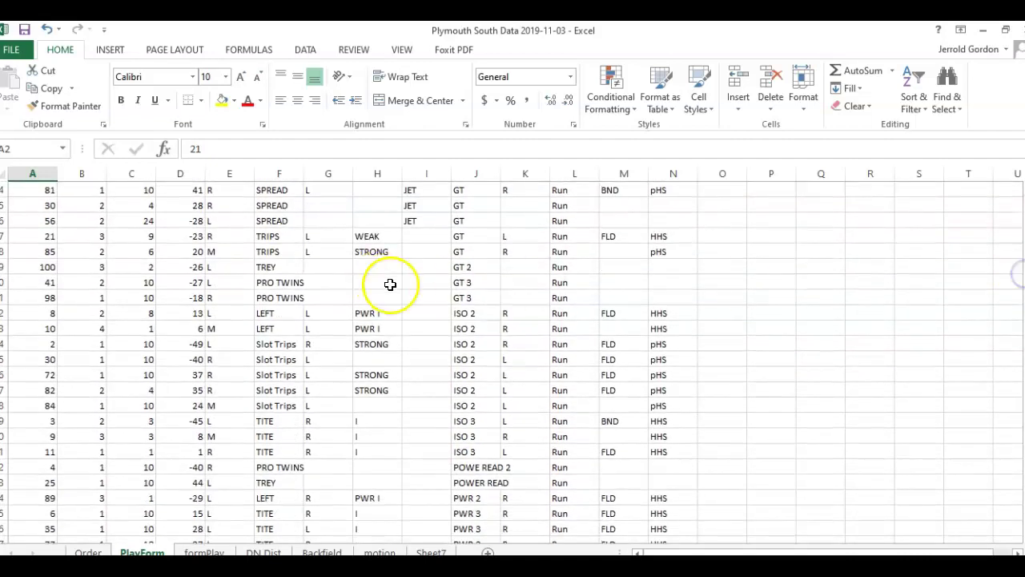
drag(1023, 314, 1023, 340)
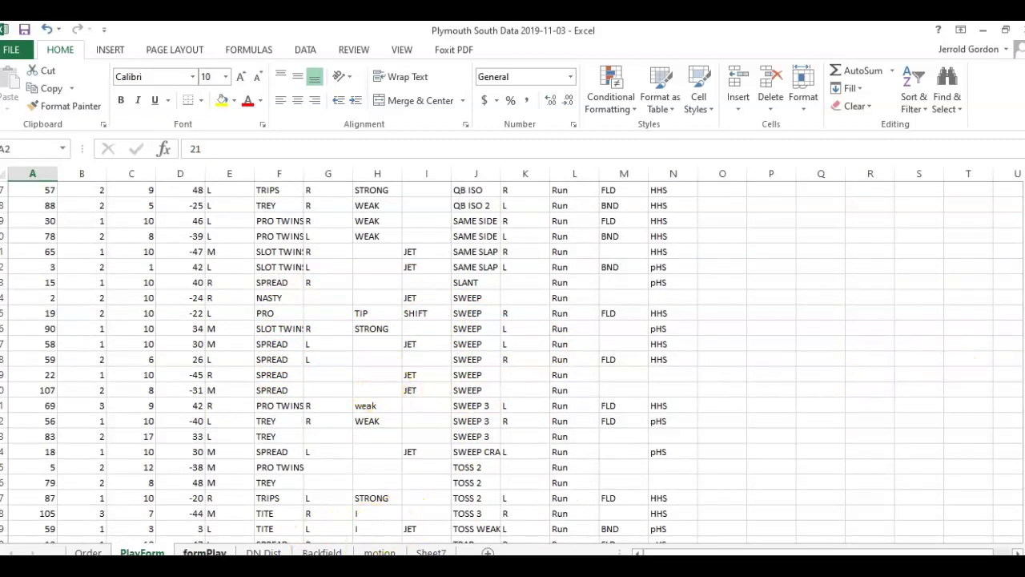
key(ctrl+Page_Down)
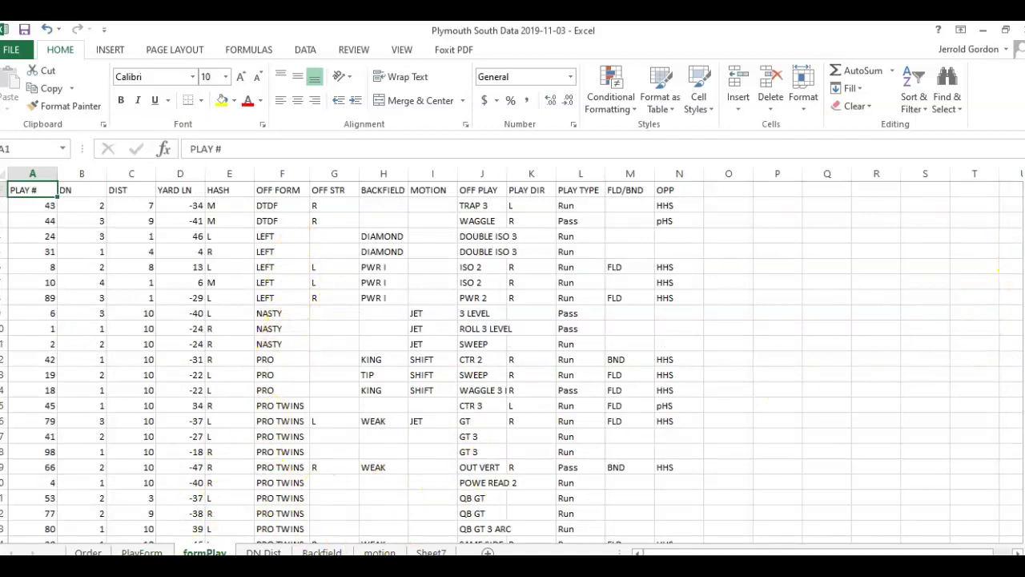
- Examine the plays grouped by formation on the formPlay sheet and the first-down plays on the DN Dist sheet
drag(1021, 192, 1020, 232)
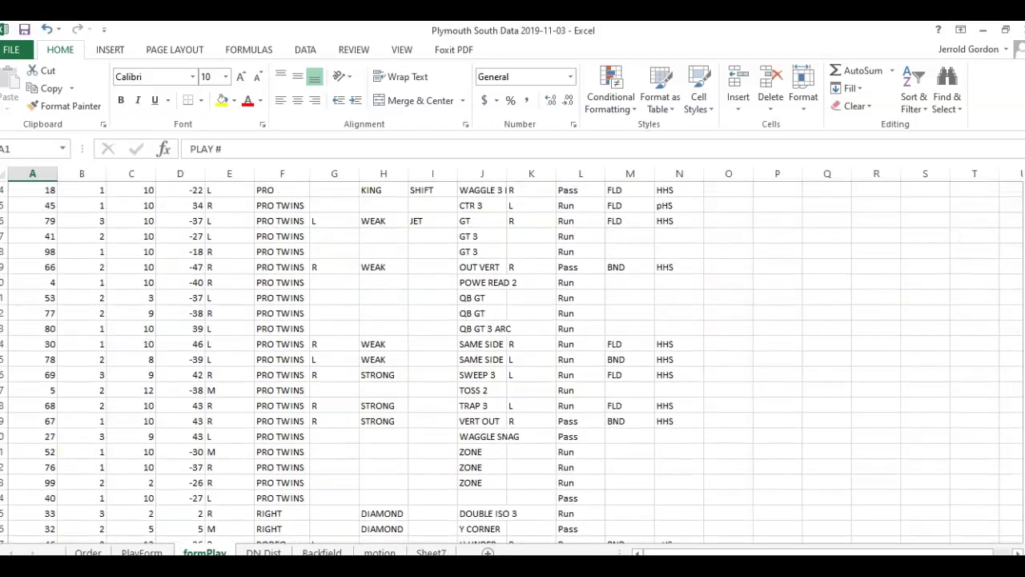
drag(1021, 270, 1020, 281)
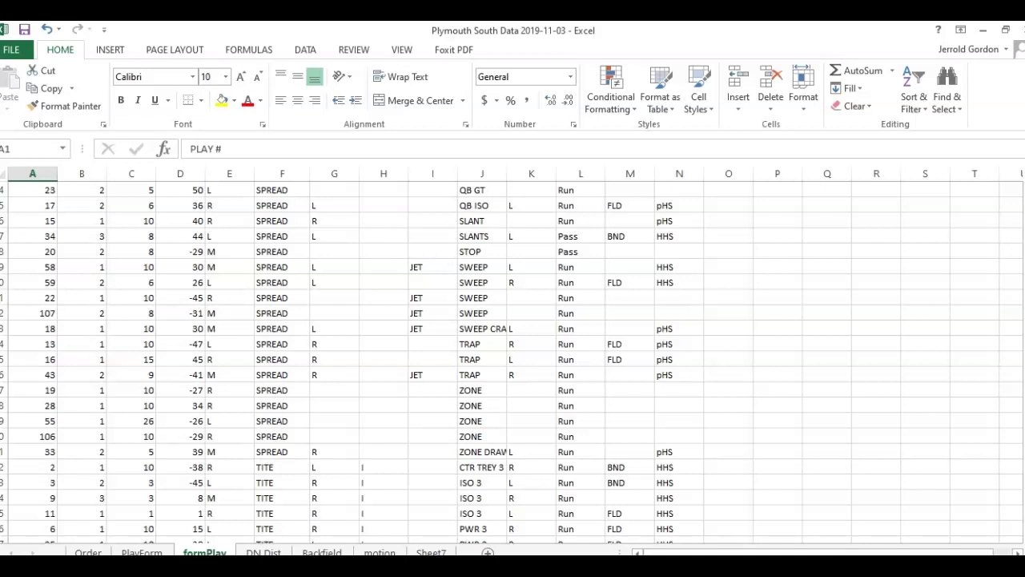
drag(1023, 400, 1023, 408)
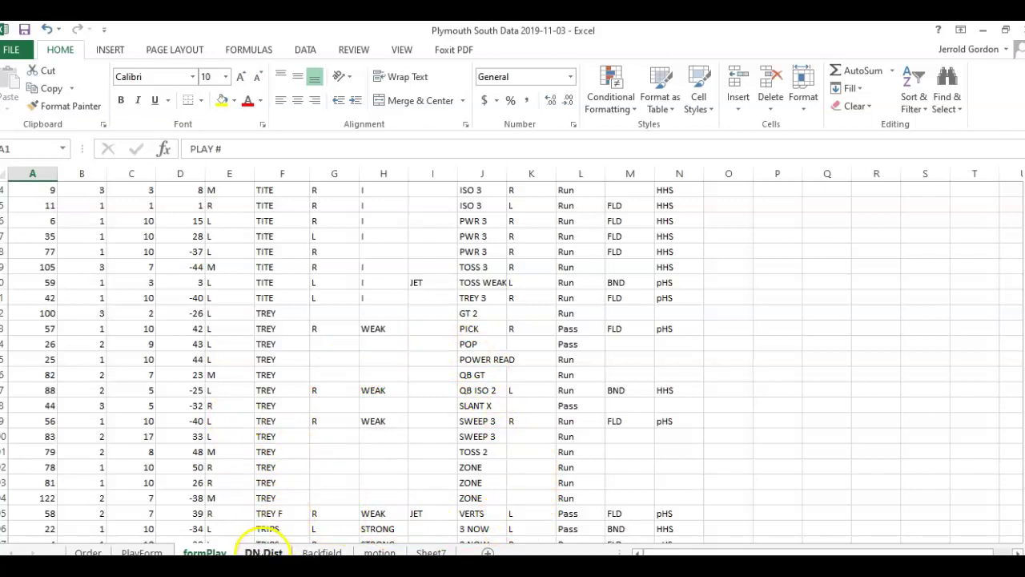
click(264, 551)
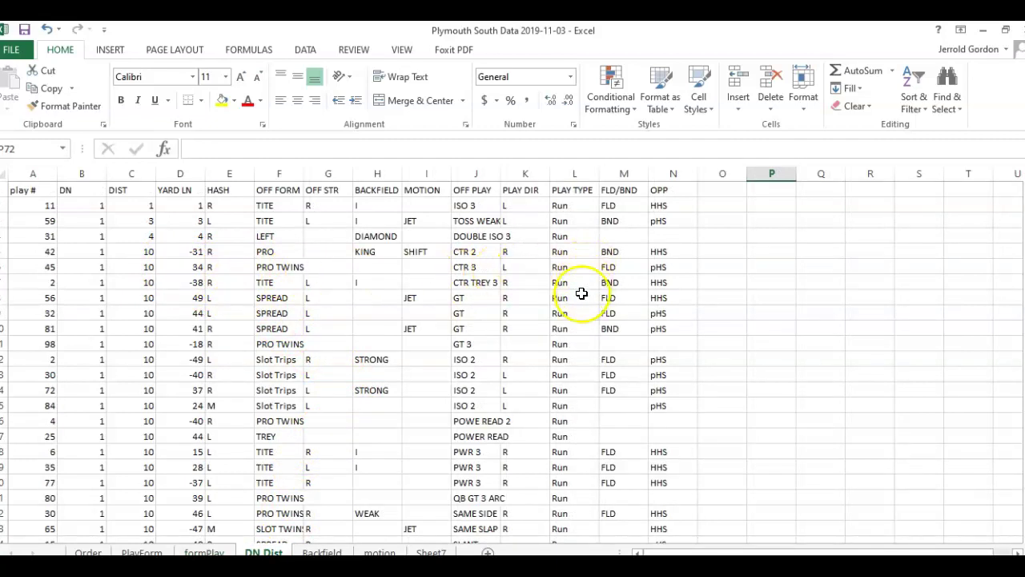
drag(1024, 232, 1022, 273)
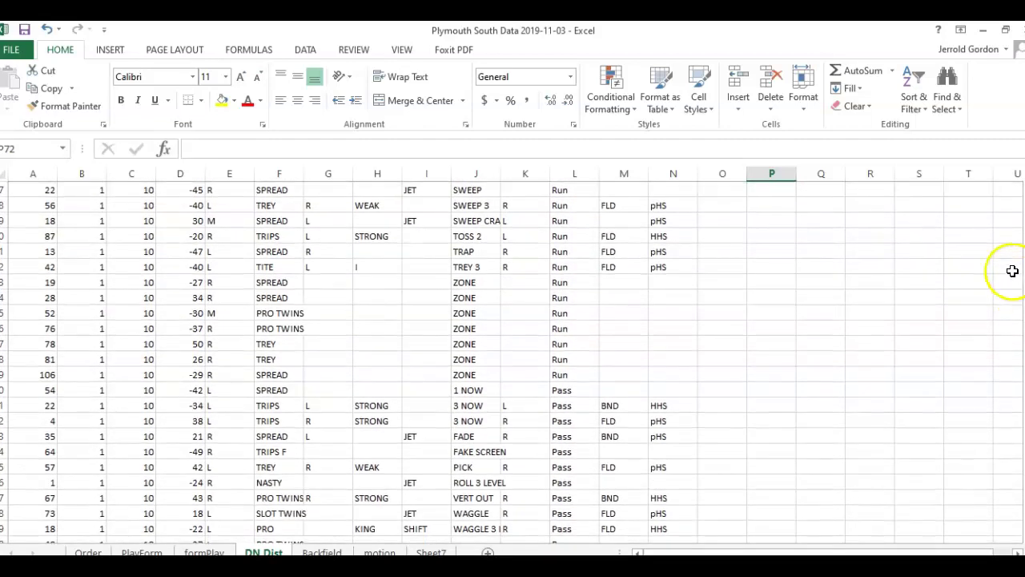
click(916, 114)
click(929, 164)
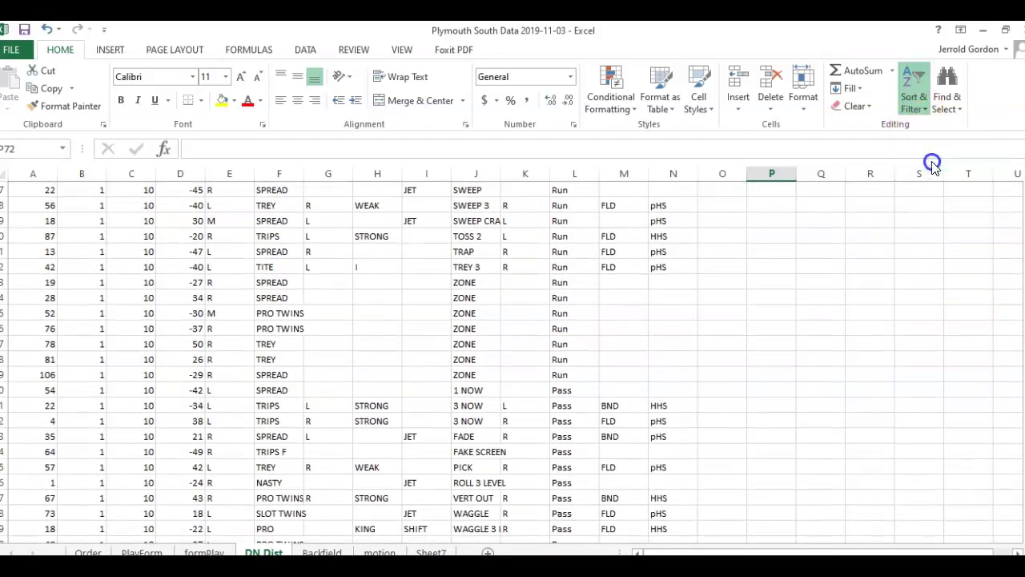
click(516, 348)
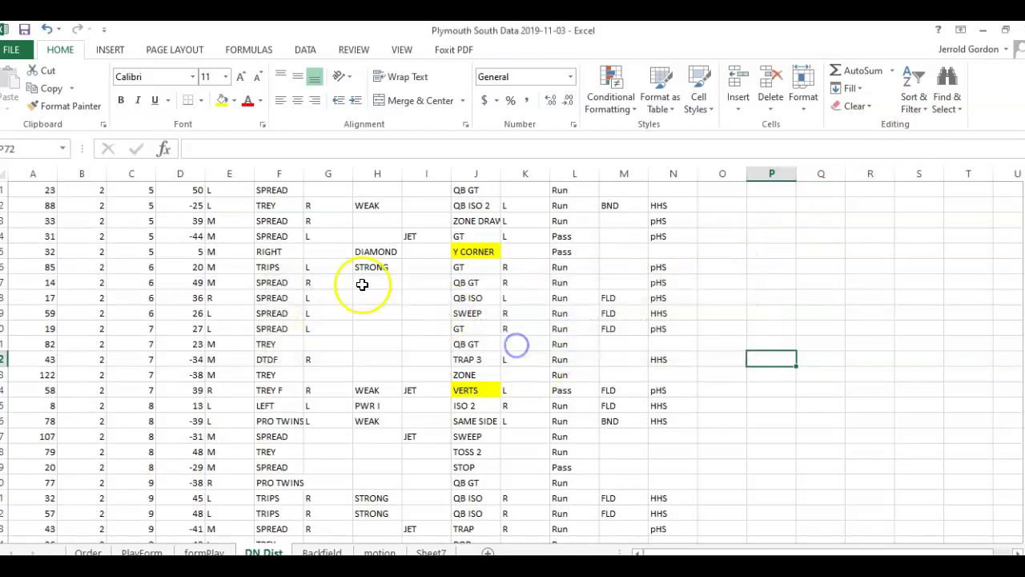
- Custom-sort the DN Dist data by DN and DIST smallest to largest, PLAY TYPE Z to A, and OFF PLAY A to Z
click(130, 222)
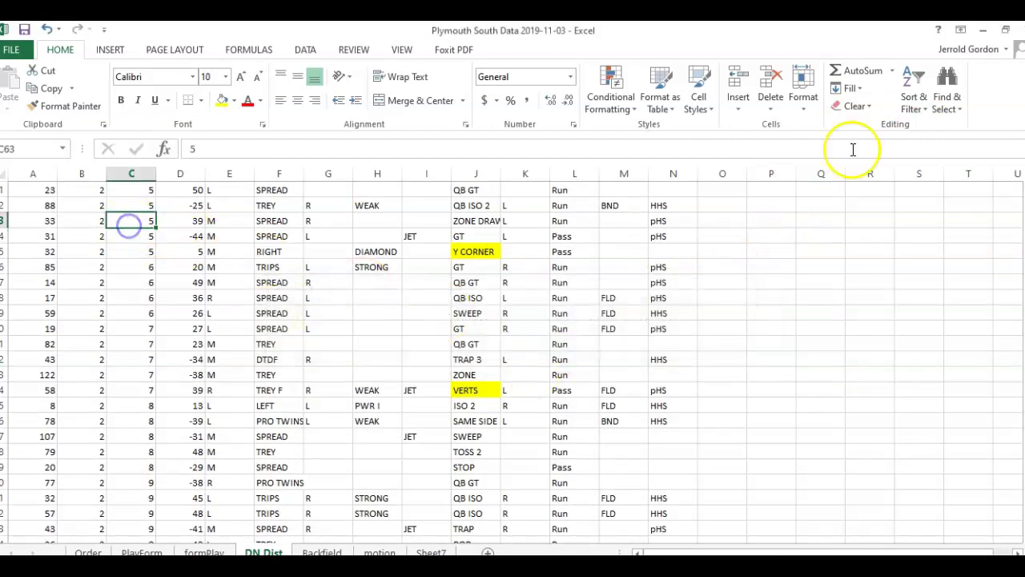
click(914, 103)
click(936, 163)
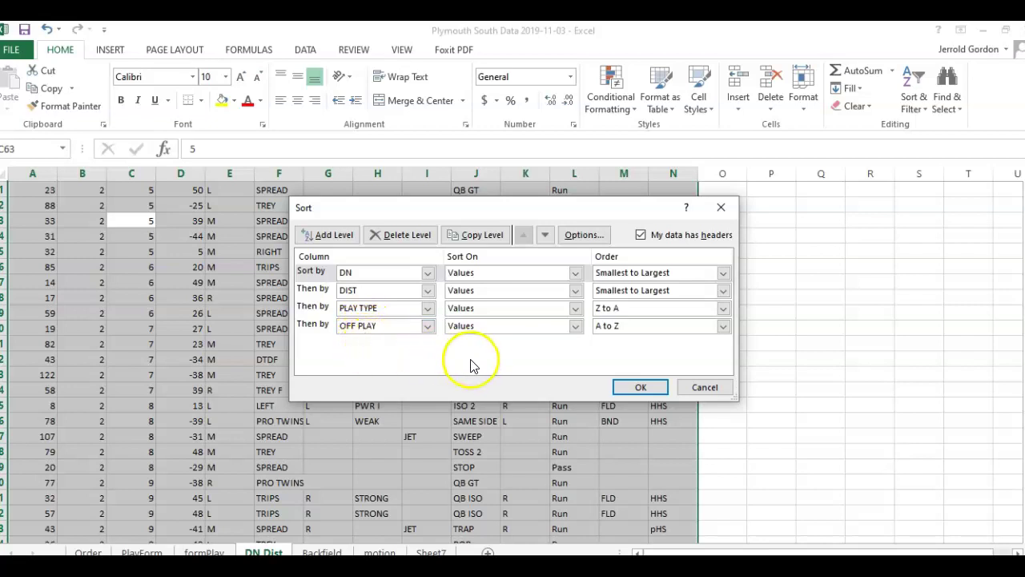
click(639, 389)
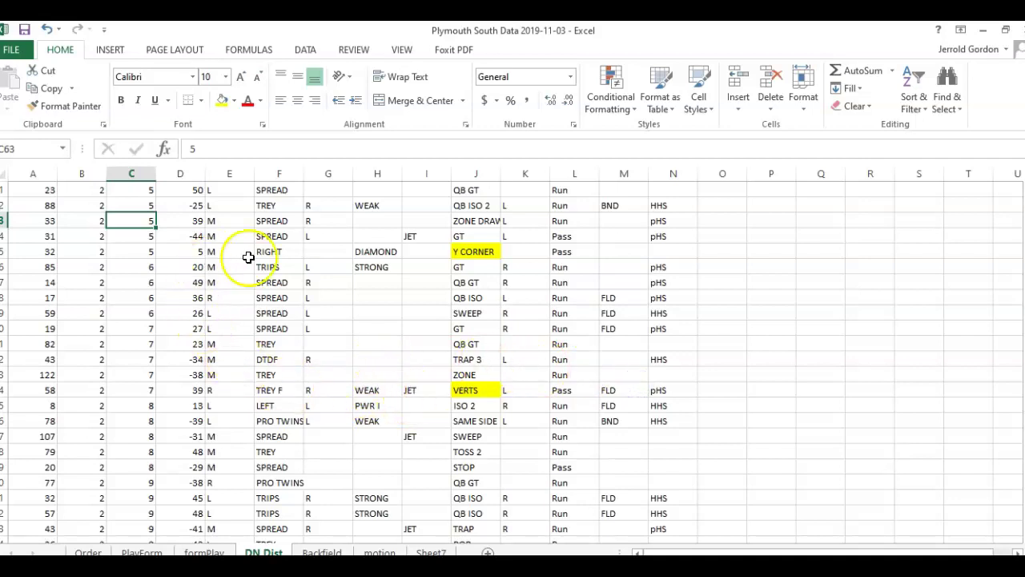
- Highlight the second-and-10 OUT VERT pass play in yellow in the OFF PLAY column of the DN Dist sheet
drag(1024, 402, 1024, 387)
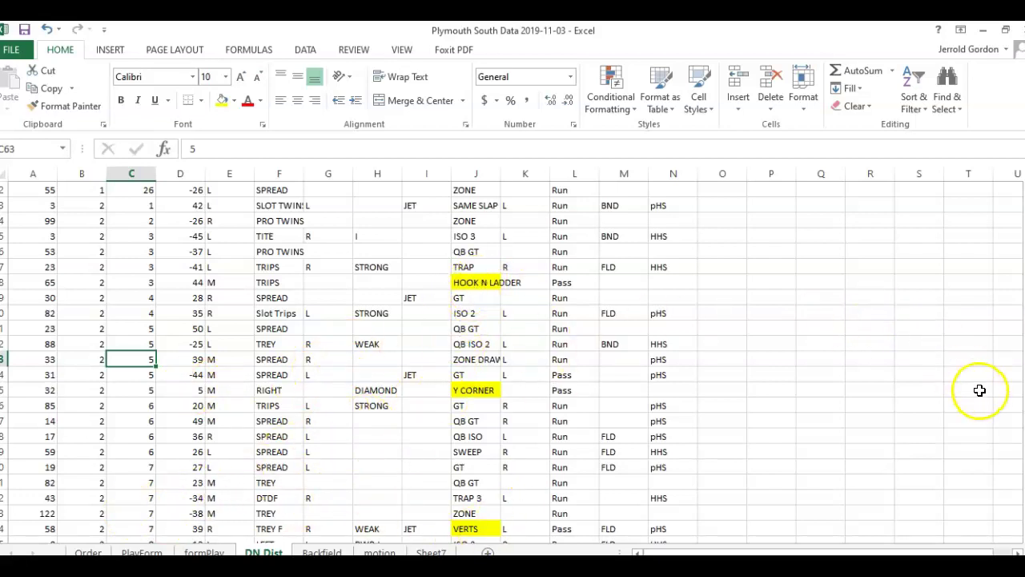
drag(1022, 368, 1021, 380)
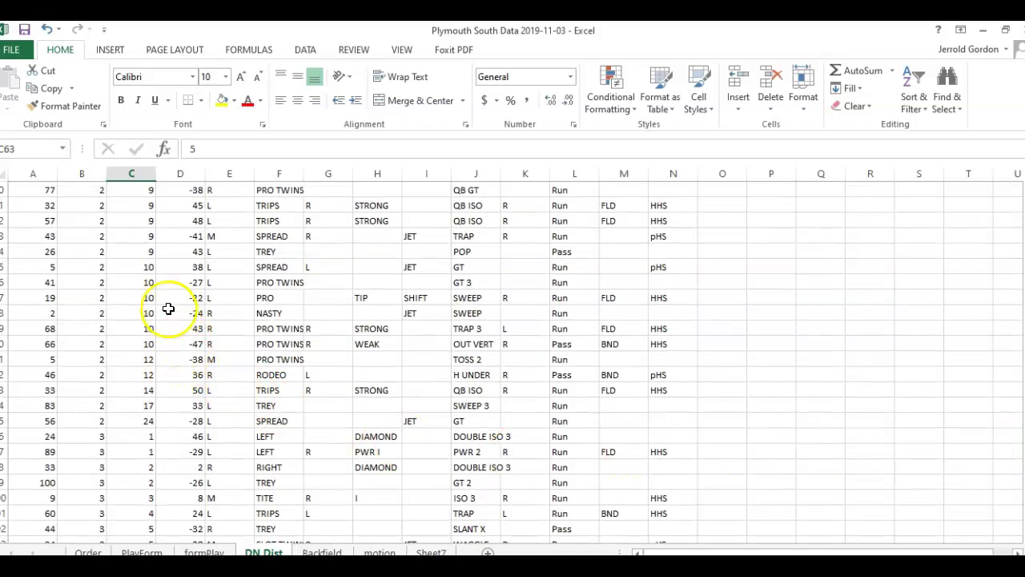
click(482, 344)
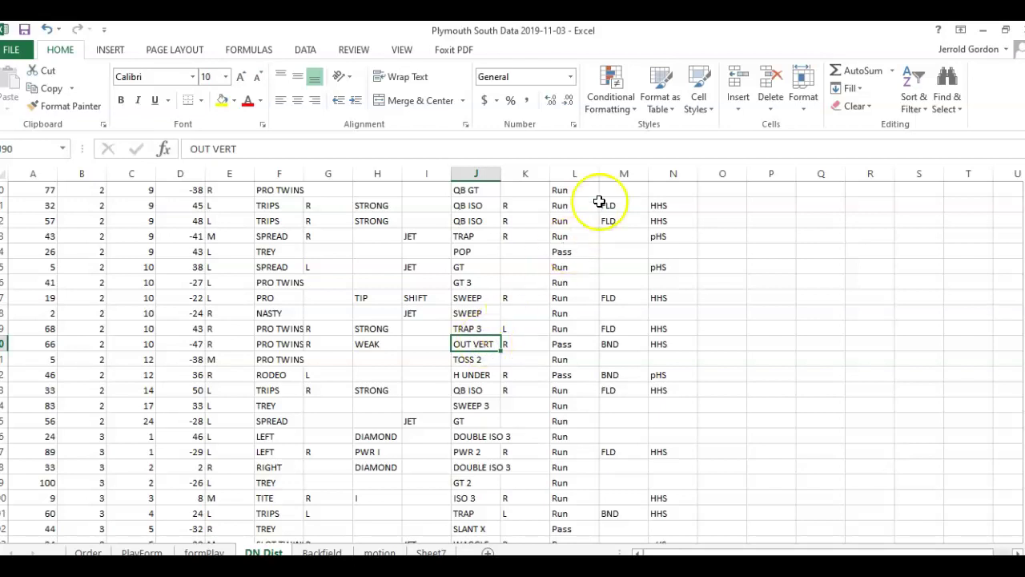
click(222, 100)
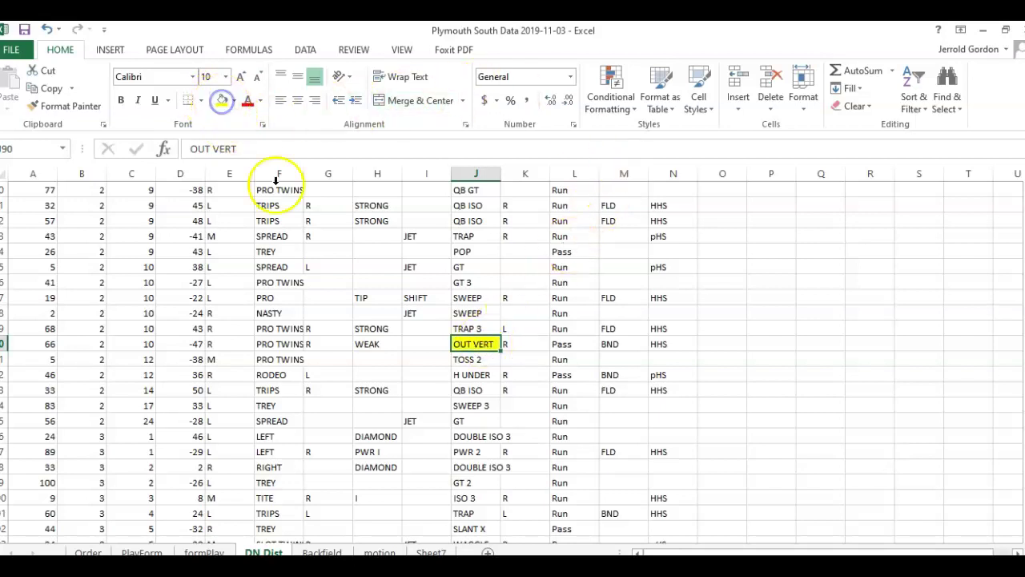
click(336, 295)
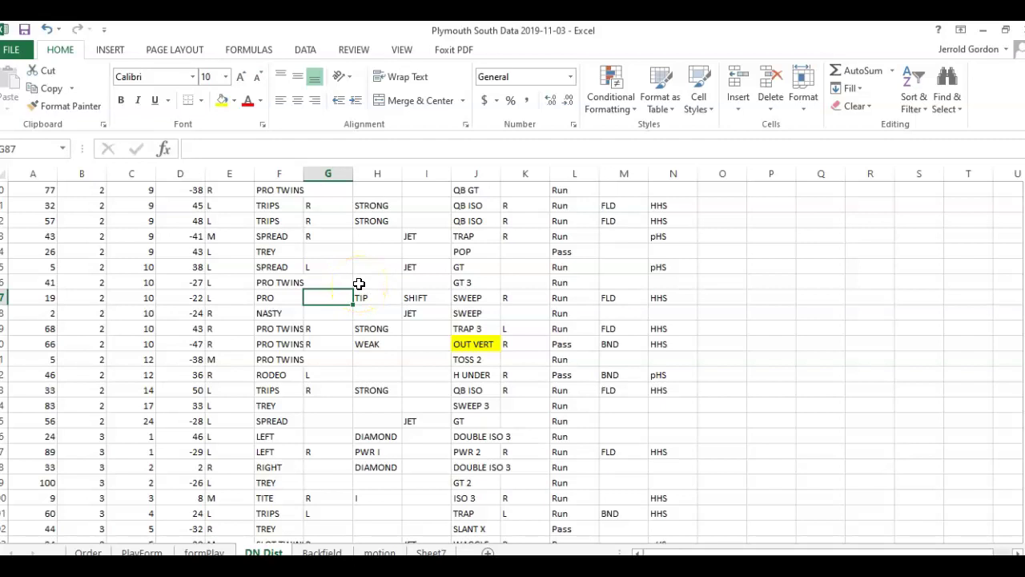
- Examine the third-down plays on the DN Dist sheet and the plays grouped by backfield on the Backfield sheet
drag(1024, 441, 1024, 484)
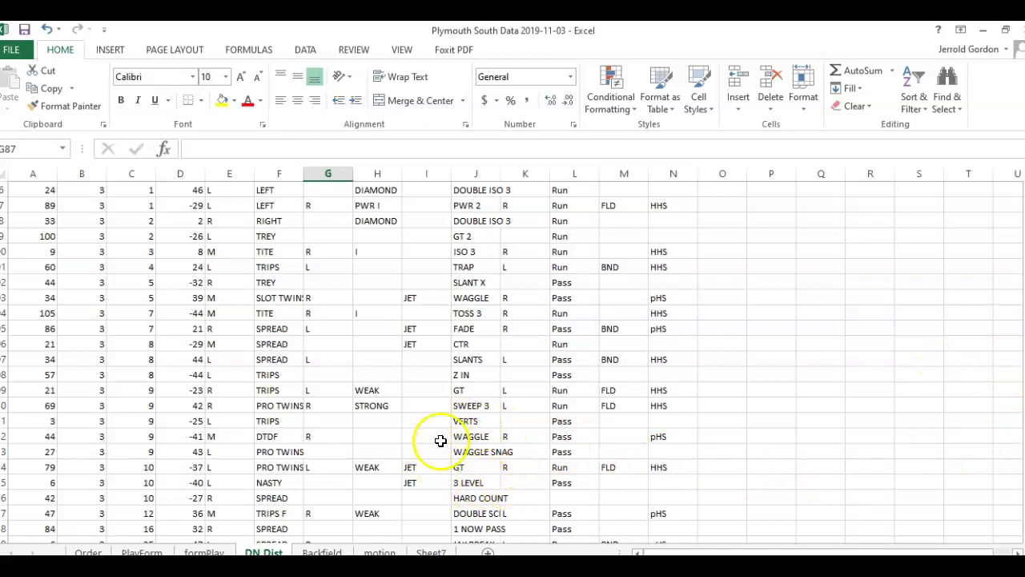
drag(1024, 473, 1024, 476)
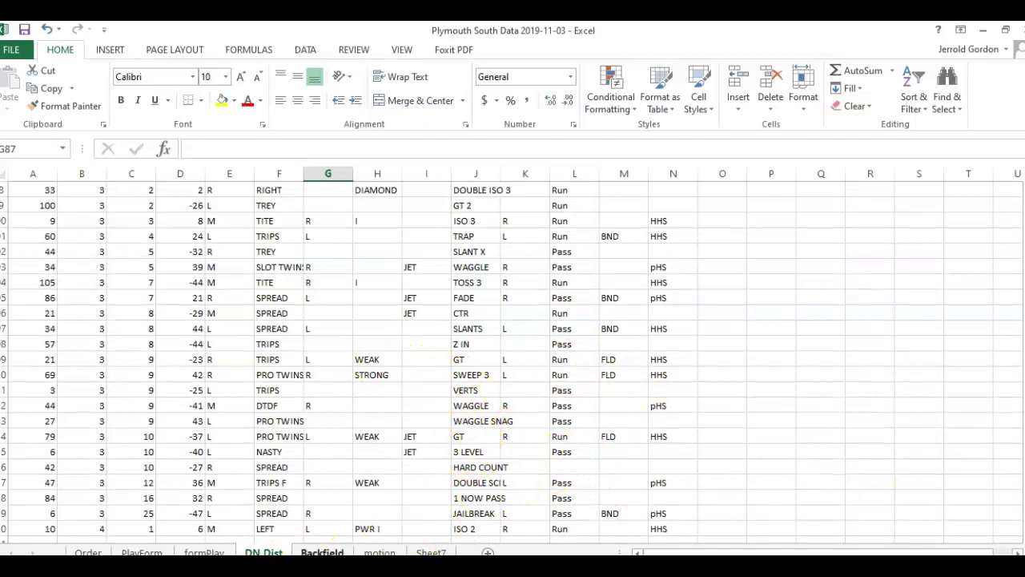
click(322, 553)
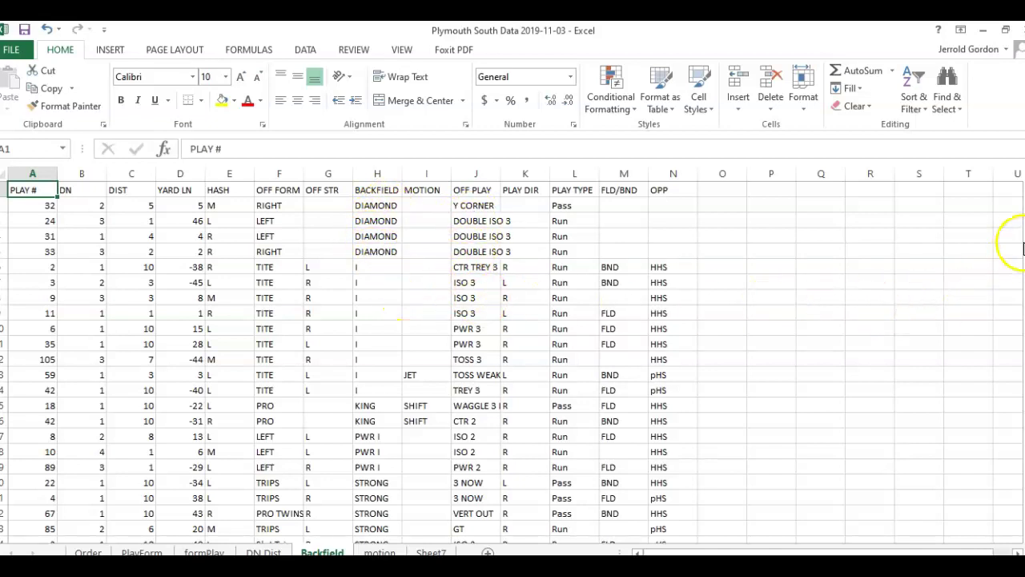
drag(1022, 227, 1022, 235)
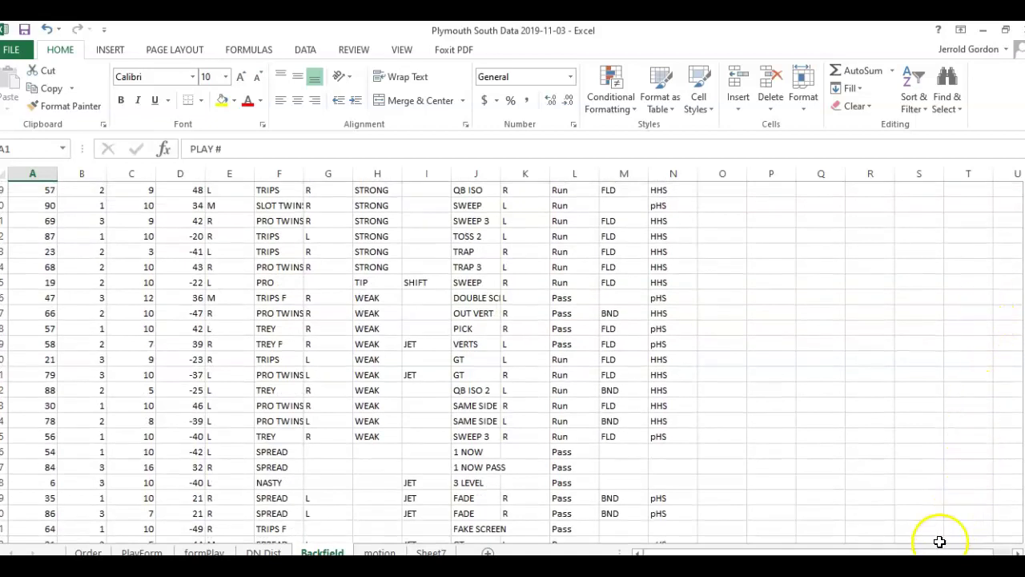